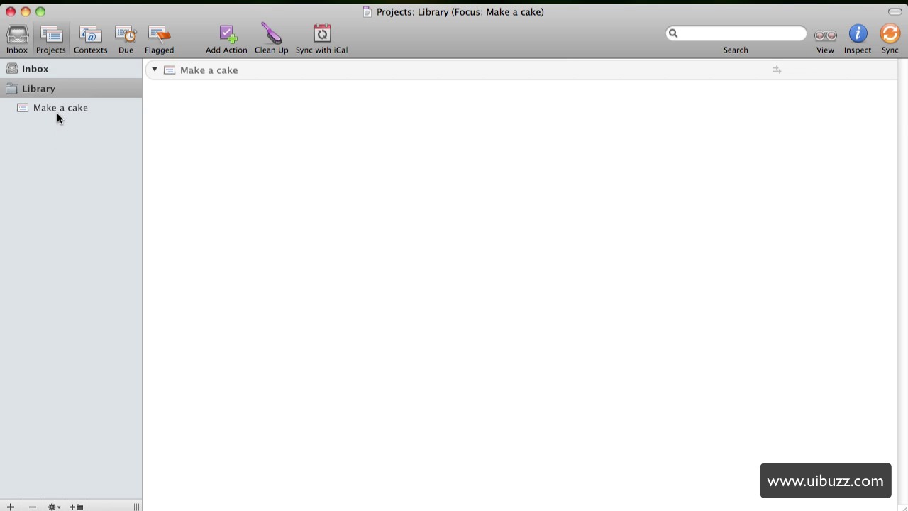
View the Errands context for the focused Make a cake project, and return to the projects list.
left_click(99, 39)
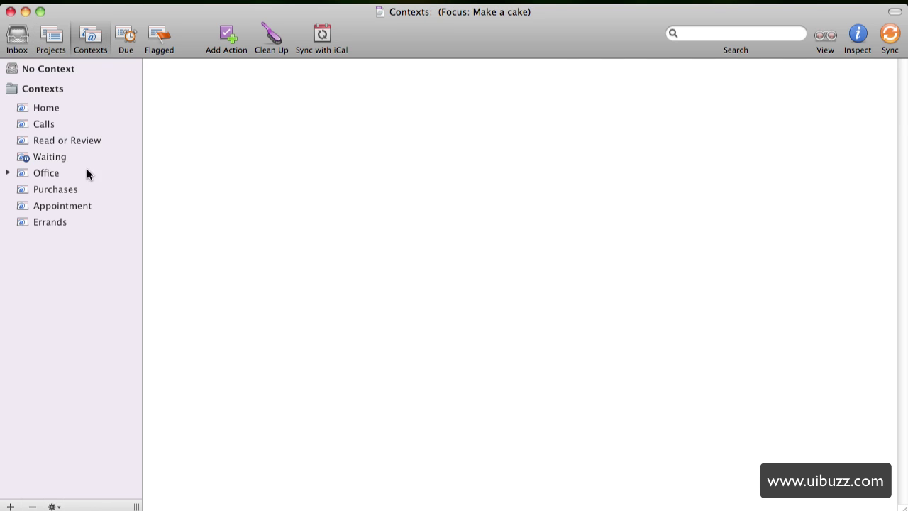
left_click(54, 222)
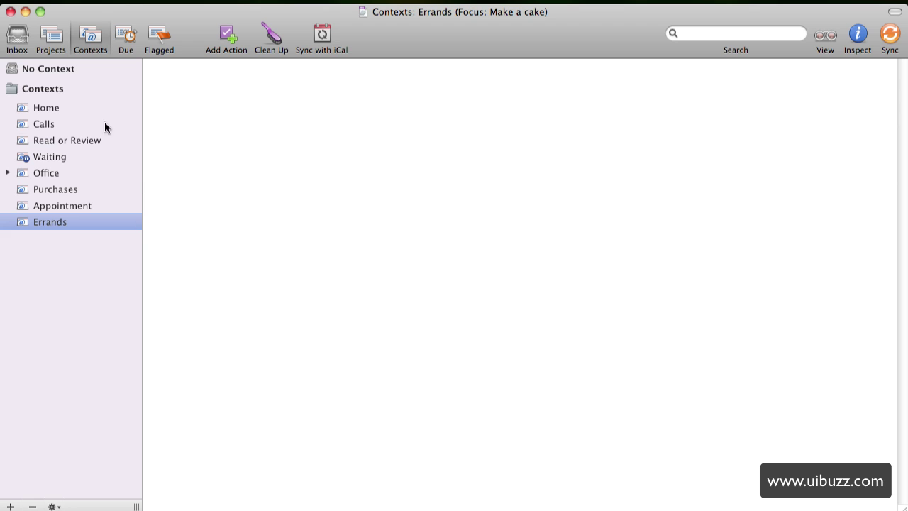
left_click(51, 37)
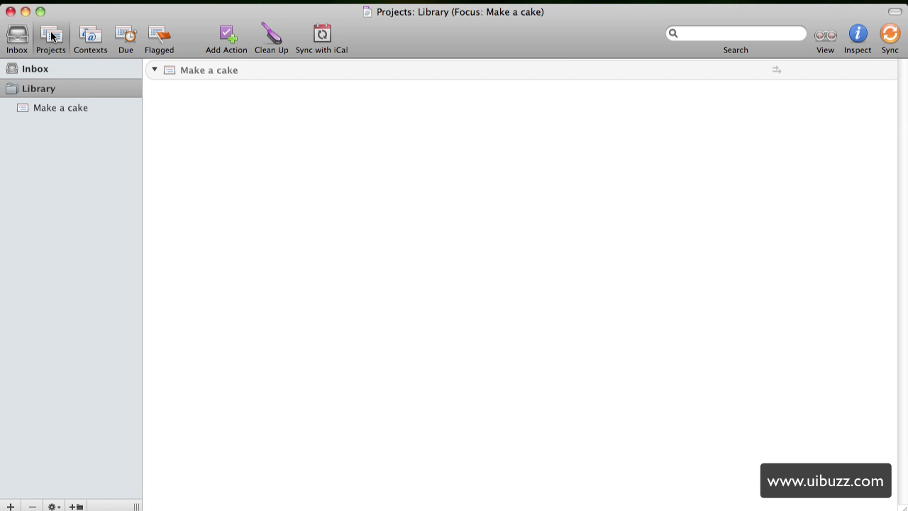
Enable the mail rule that creates OmniFocus actions from messages with a subject starting with ">omf", and close the preferences.
key("super+comma")
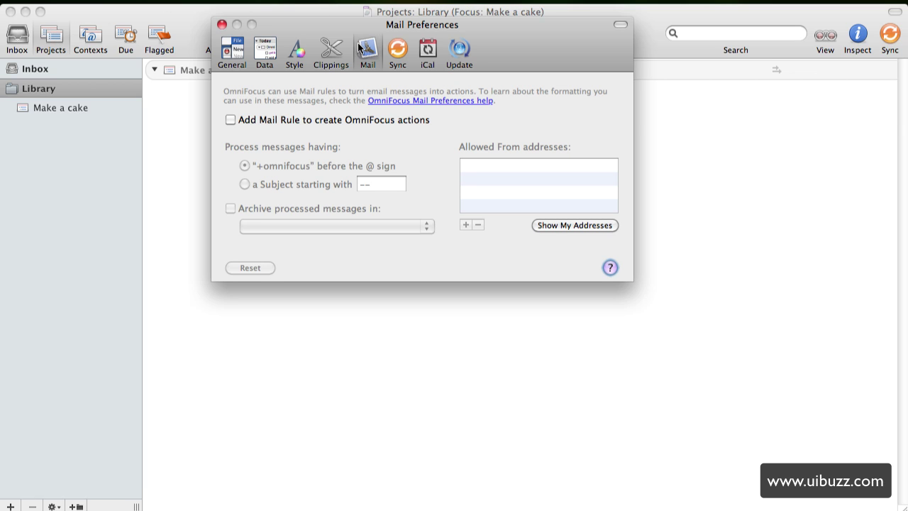
left_click(256, 119)
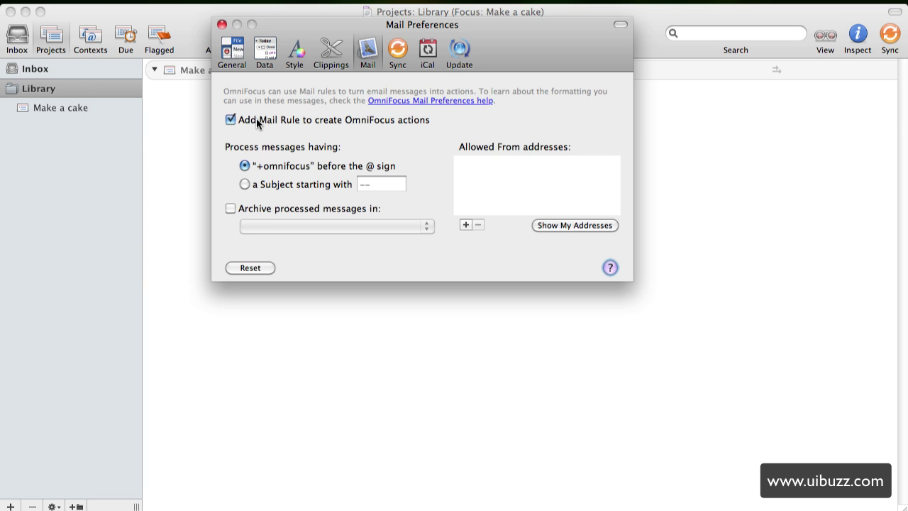
left_click(280, 185)
left_click(375, 186)
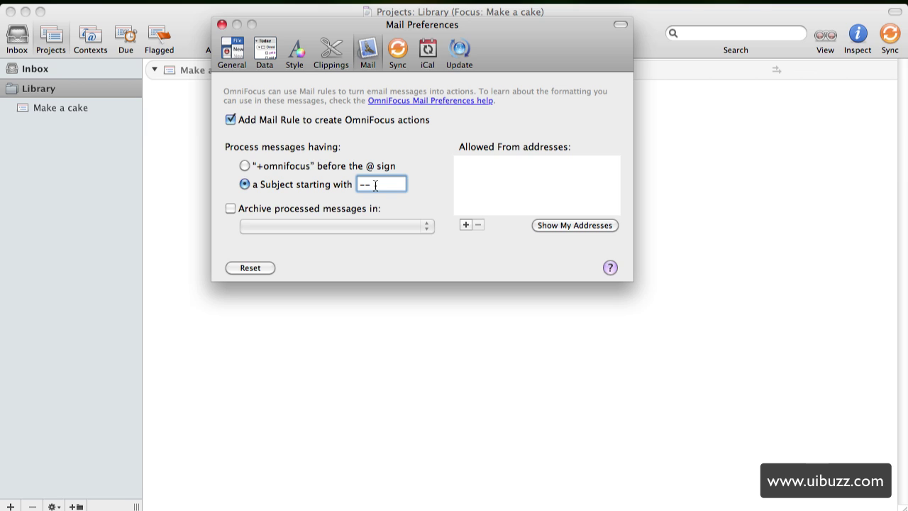
key("BackSpace")
key("BackSpace")
type(">omf")
left_click(317, 203)
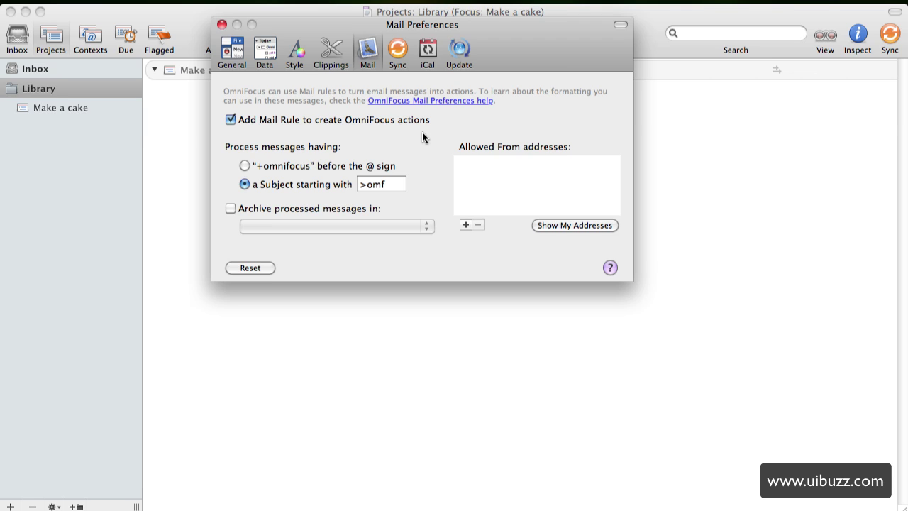
left_click(221, 25)
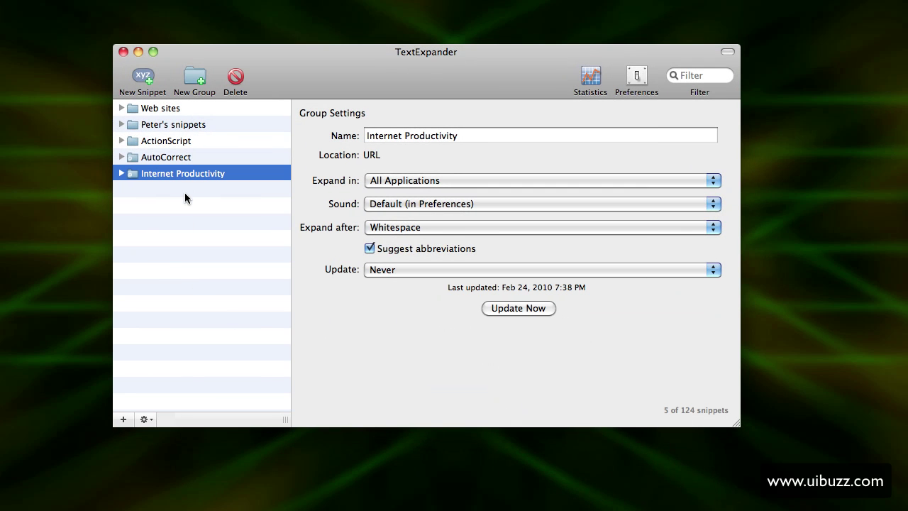
Import the uibuzz.com.textexpander file from the desktop into TextExpander as a snippet group.
left_click(199, 228)
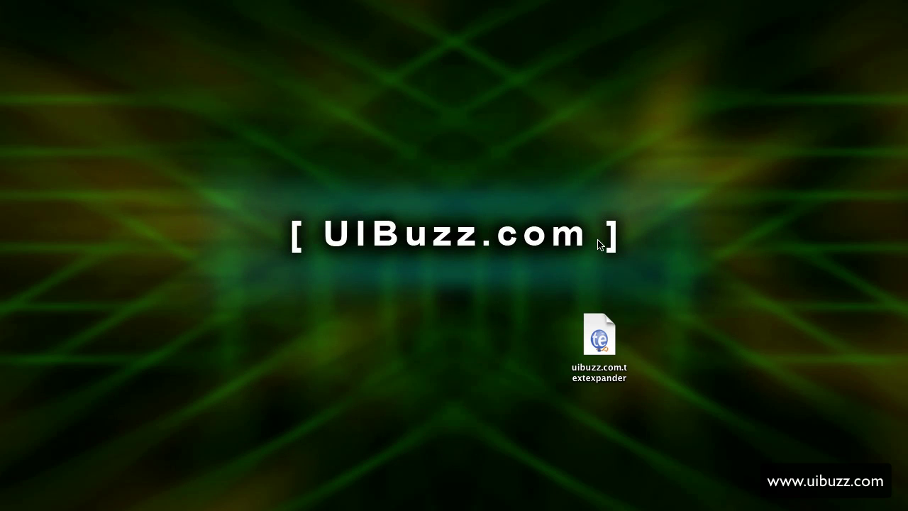
left_click(601, 323)
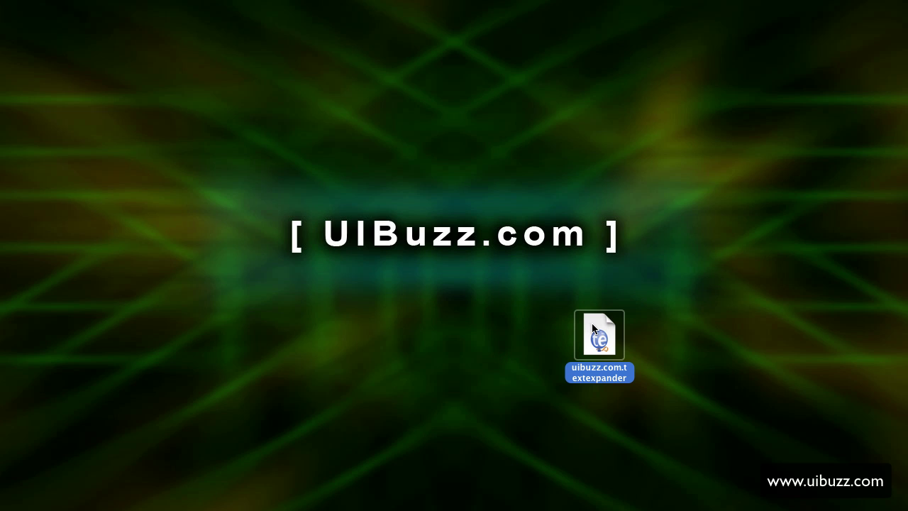
double_click(593, 327)
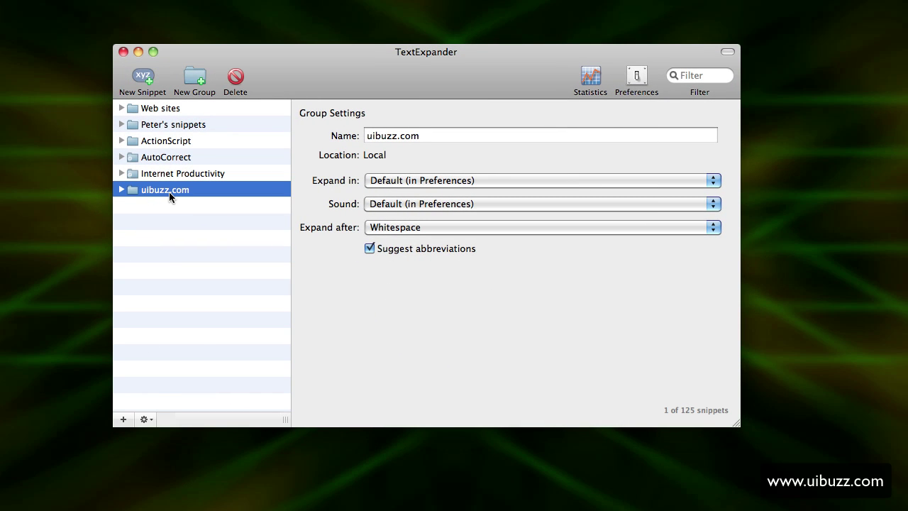
Examine the fill-in fields in the content of the Email OmniFocus task snippet in the uibuzz.com group.
left_click(121, 190)
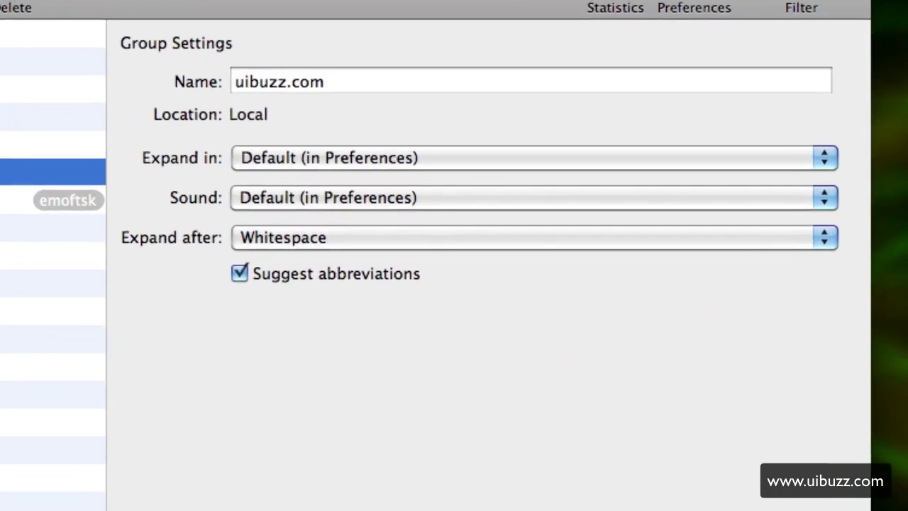
left_click(67, 200)
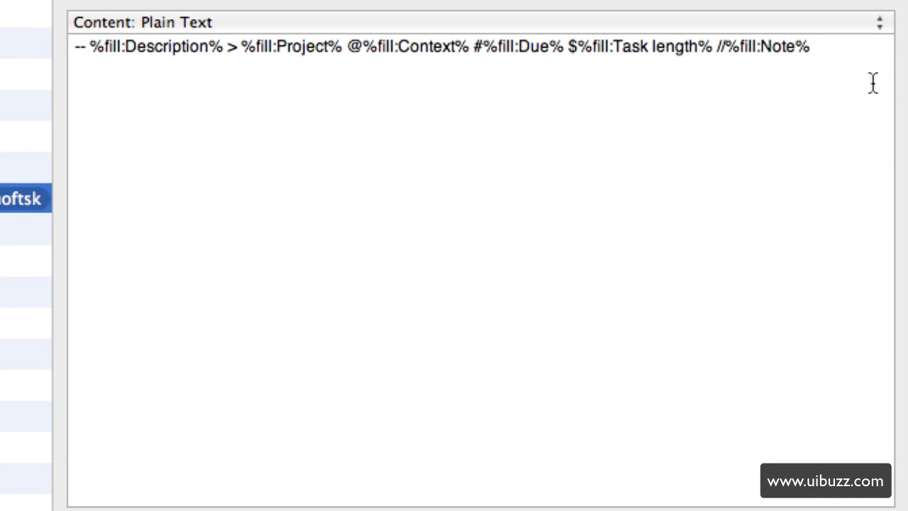
left_click_drag(860, 62, 612, 25)
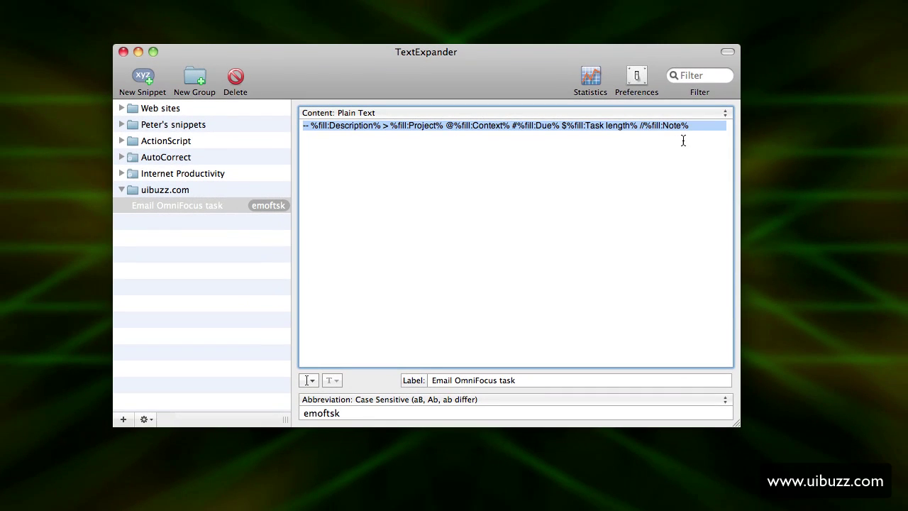
left_click(729, 117)
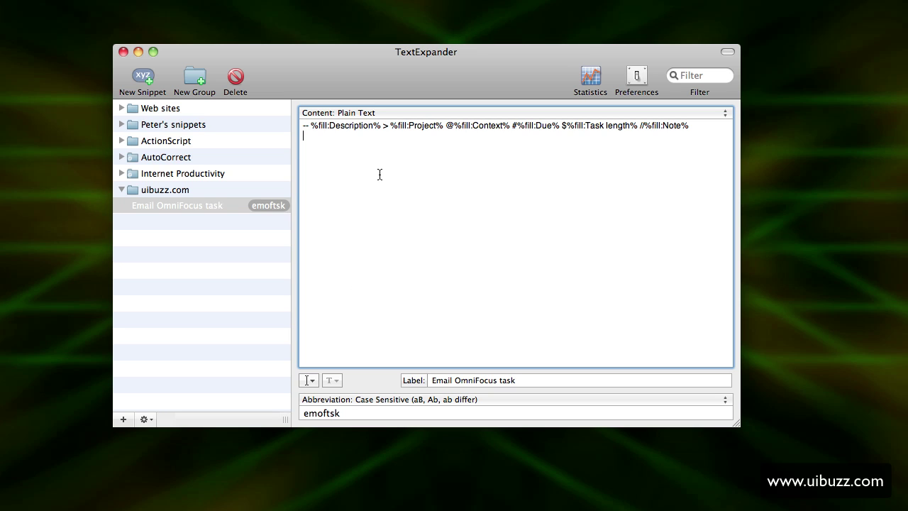
left_click(701, 131)
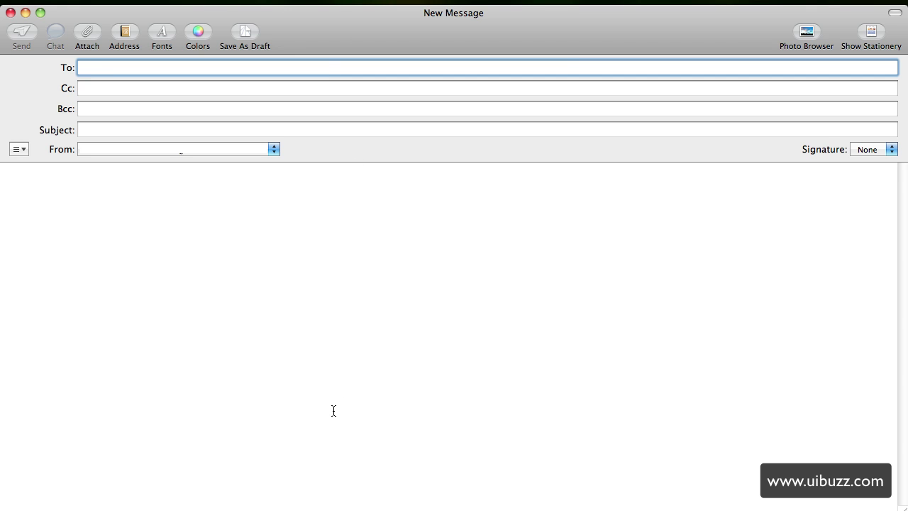
In the new Mail message, enter the recipient's address and set the subject to ">omf".
type("Yas")
key("Tab")
key("Tab")
key("Tab")
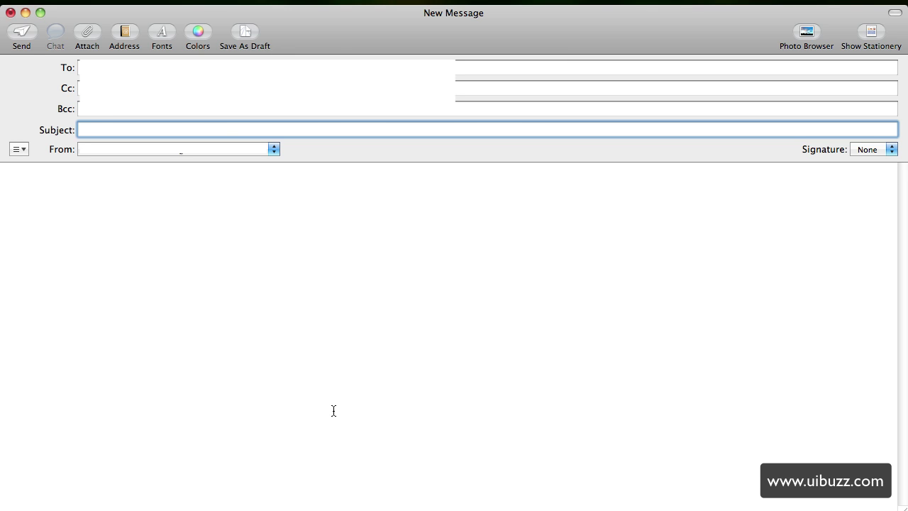
type(">omf")
Expand the emoftsk snippet in the message body with description "Buy some sugar", project "Make a cake" and context "Errands".
left_click(10, 180)
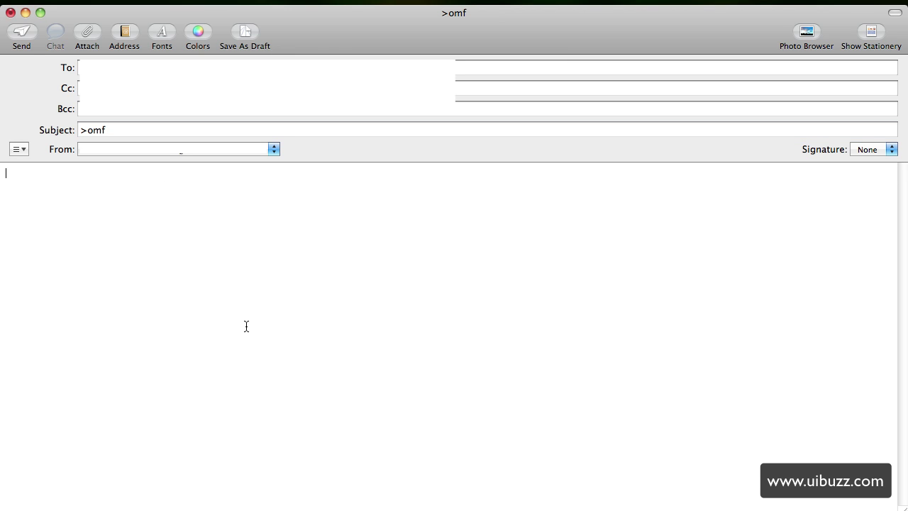
type("emofot")
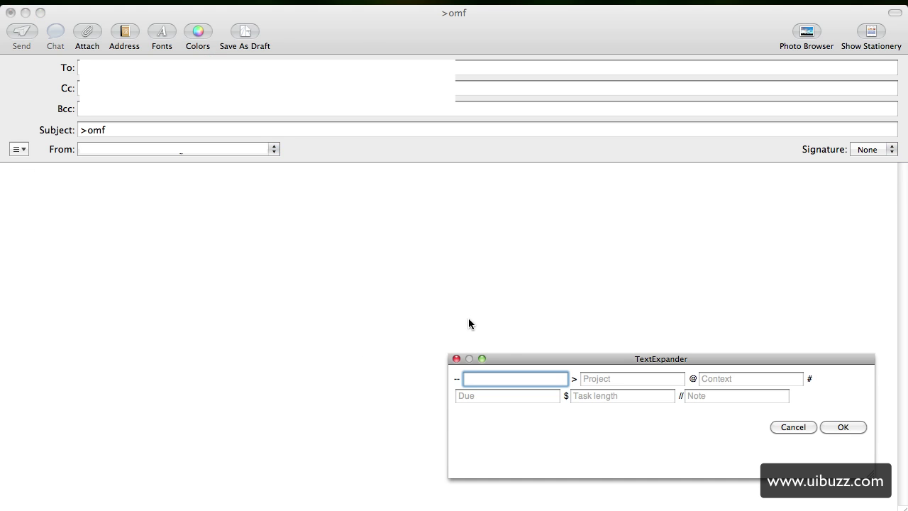
left_click_drag(508, 358, 340, 235)
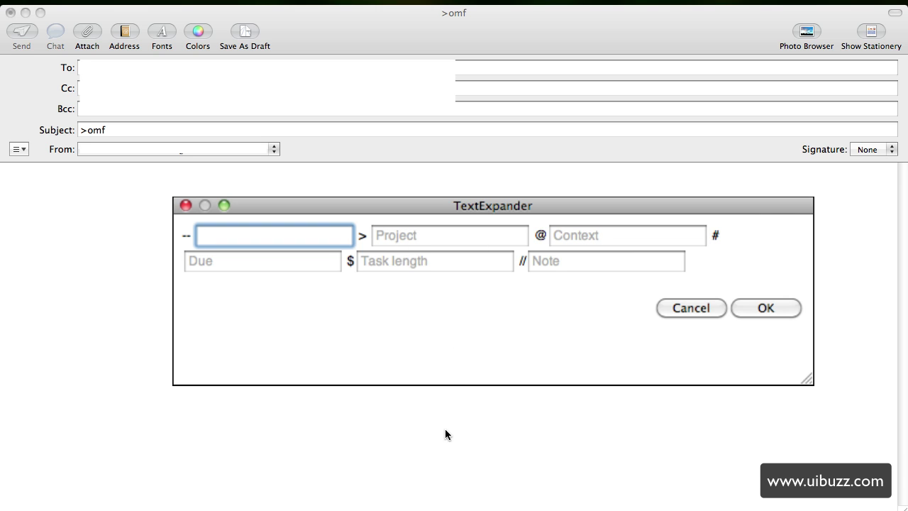
type("Buy some sugar")
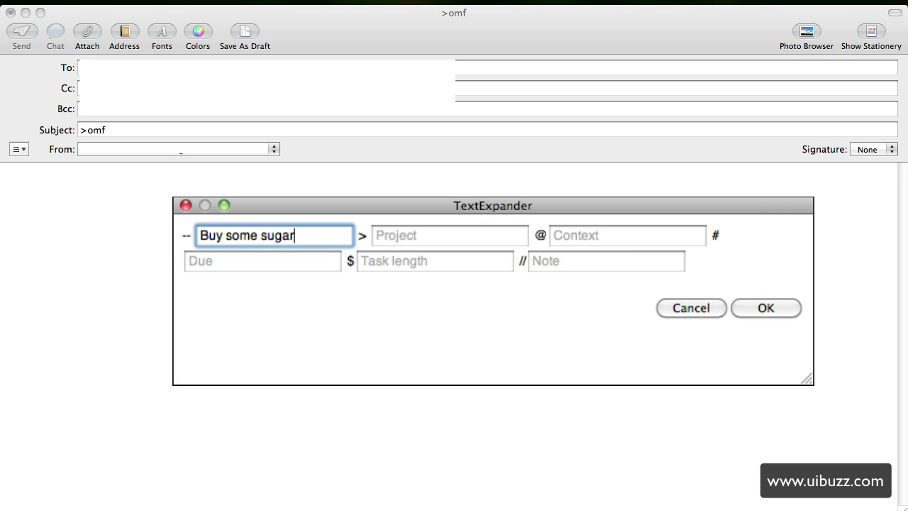
left_click(450, 235)
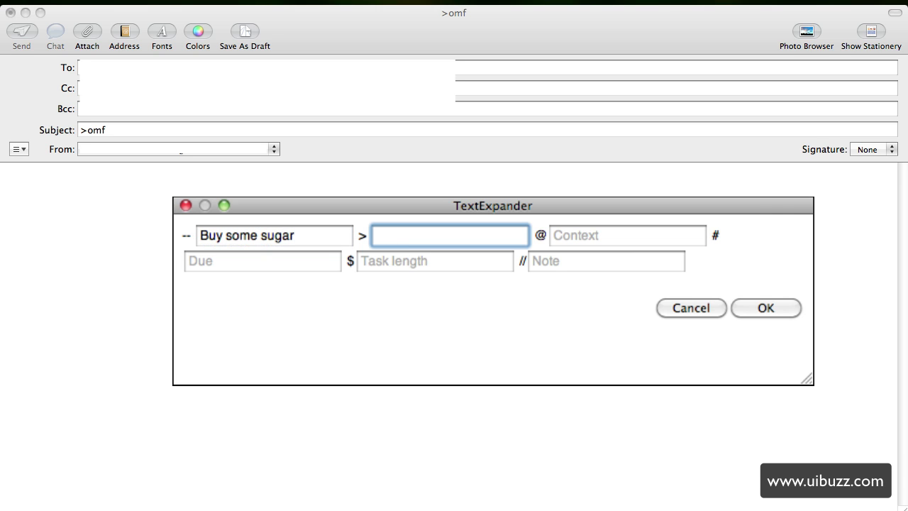
type("Make a cake")
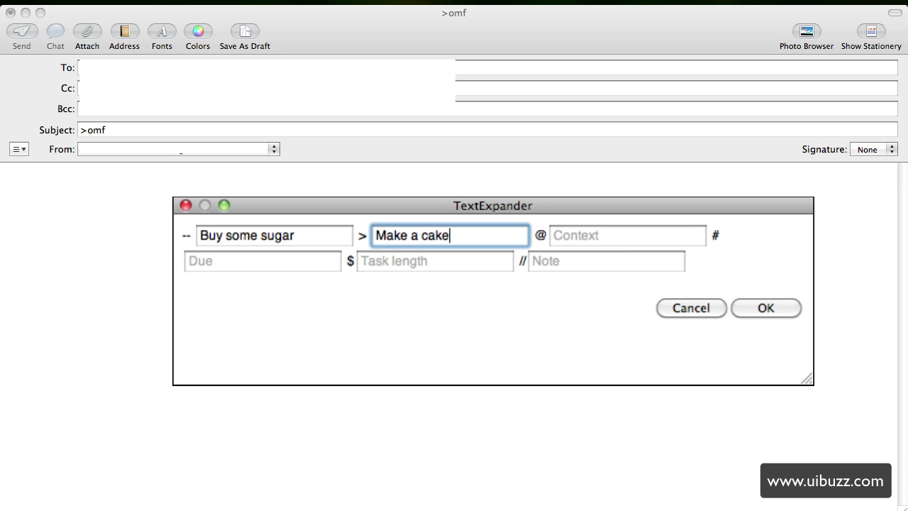
left_click(554, 235)
type("Errands")
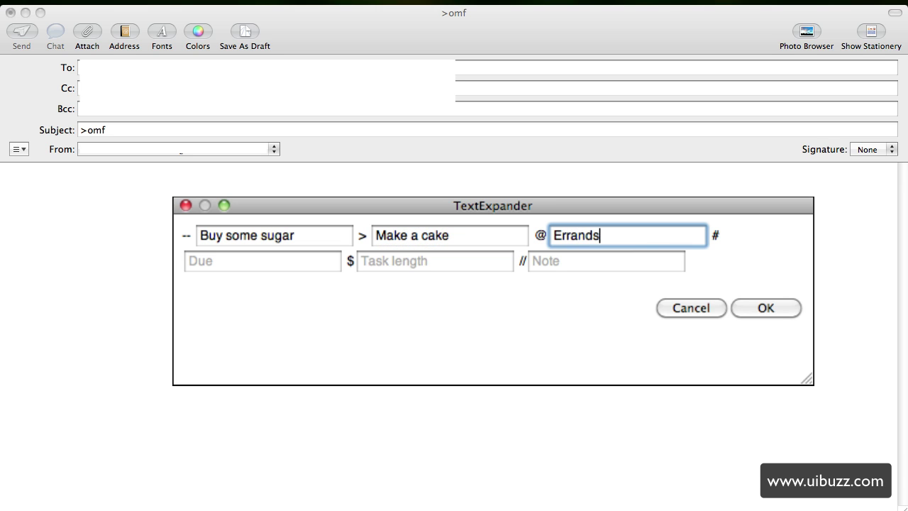
Complete the snippet with due "Today", task length "1hr" and note "Buy a big bag", and send the message.
left_click(262, 260)
type("Toda")
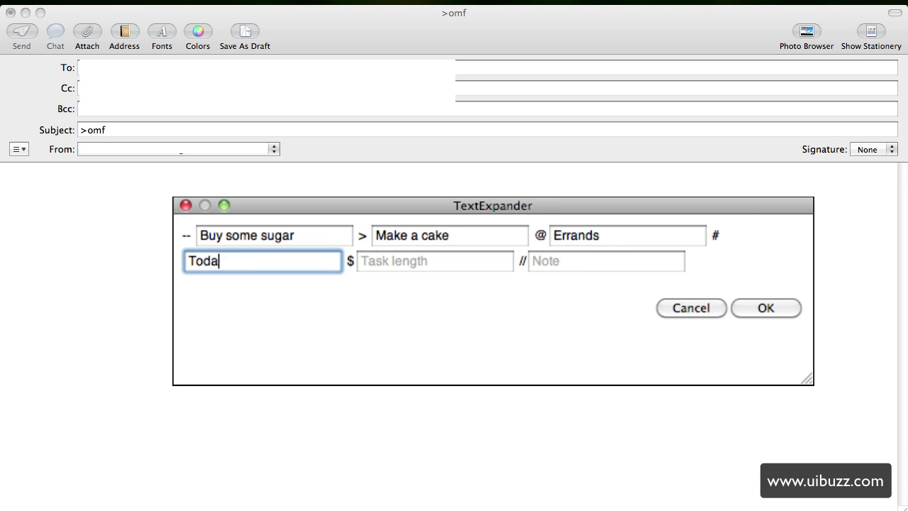
type("y")
left_click(435, 260)
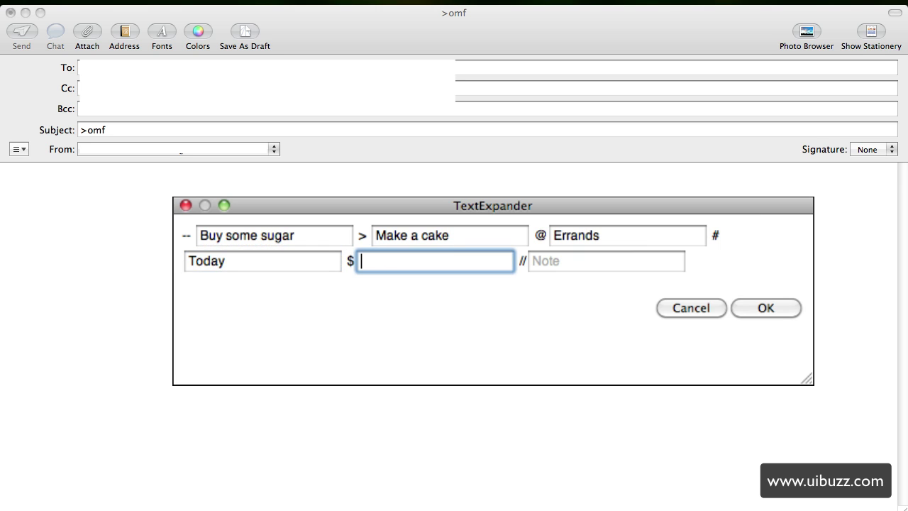
type("1hr")
left_click(607, 260)
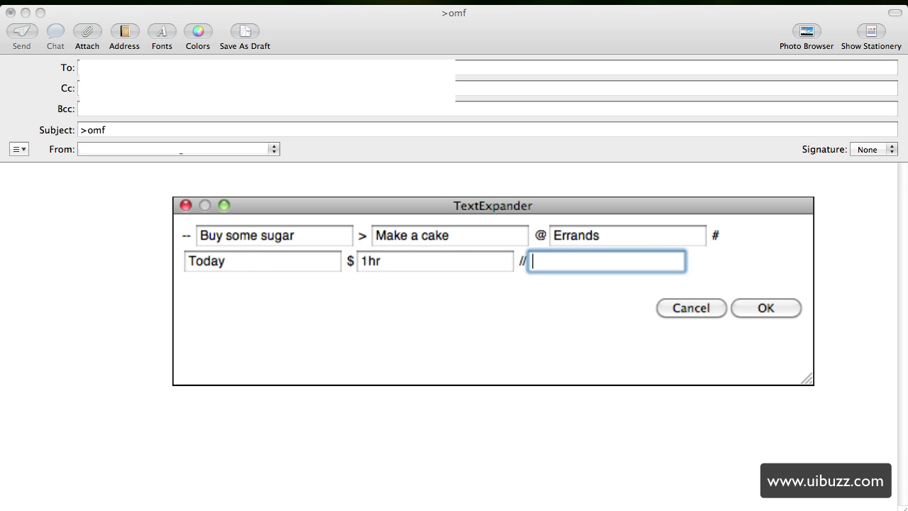
type("Buy a big bag")
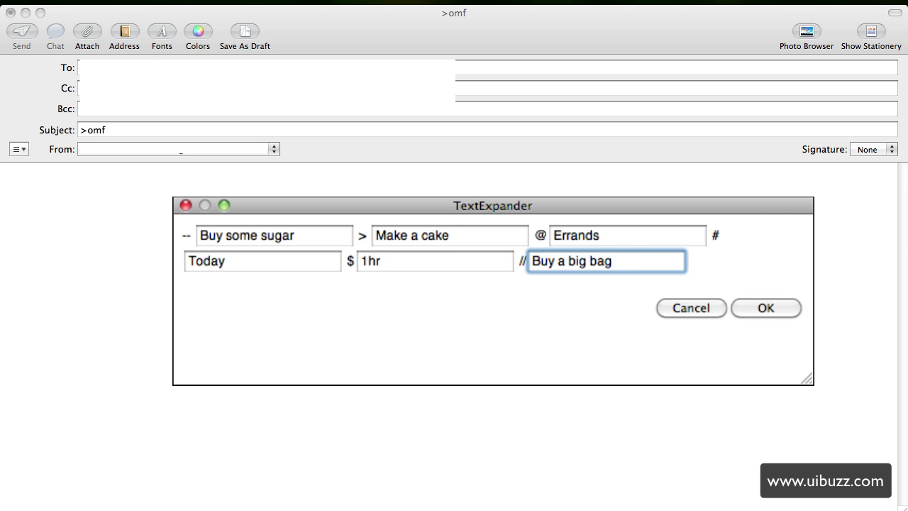
left_click(763, 307)
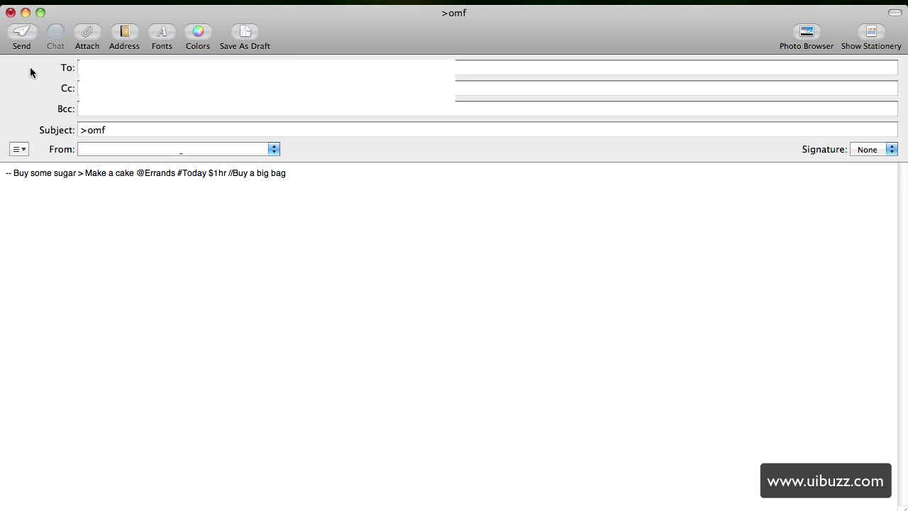
left_click(23, 35)
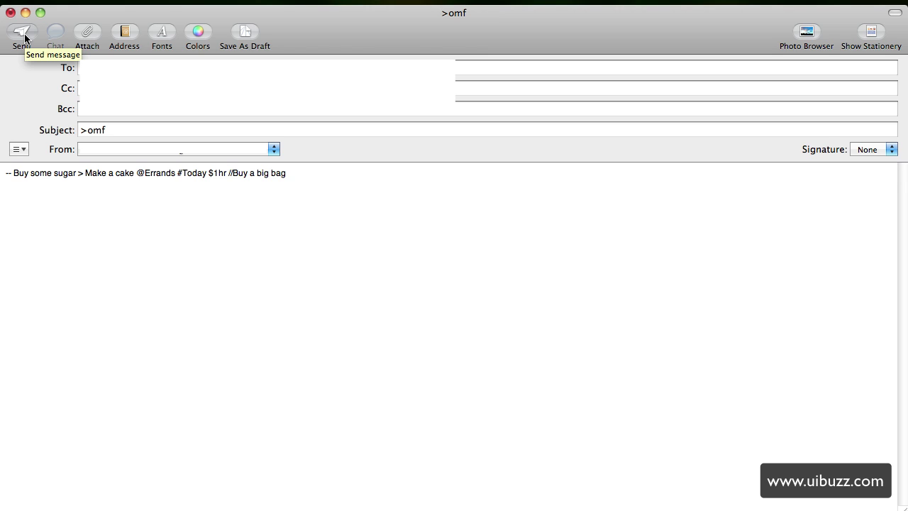
left_click(24, 35)
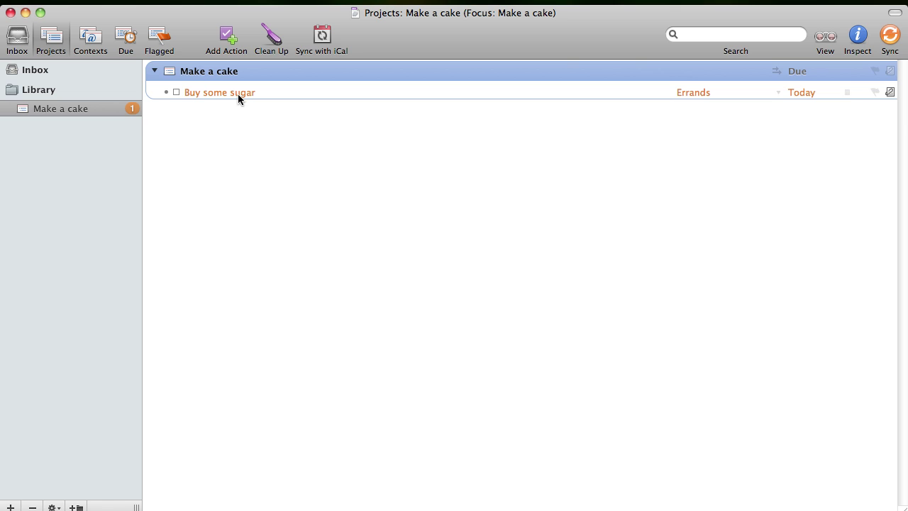
In OmniFocus, check the Buy some sugar action's context, due date and note, and view it in the Errands context.
left_click(699, 96)
left_click(791, 100)
left_click(889, 94)
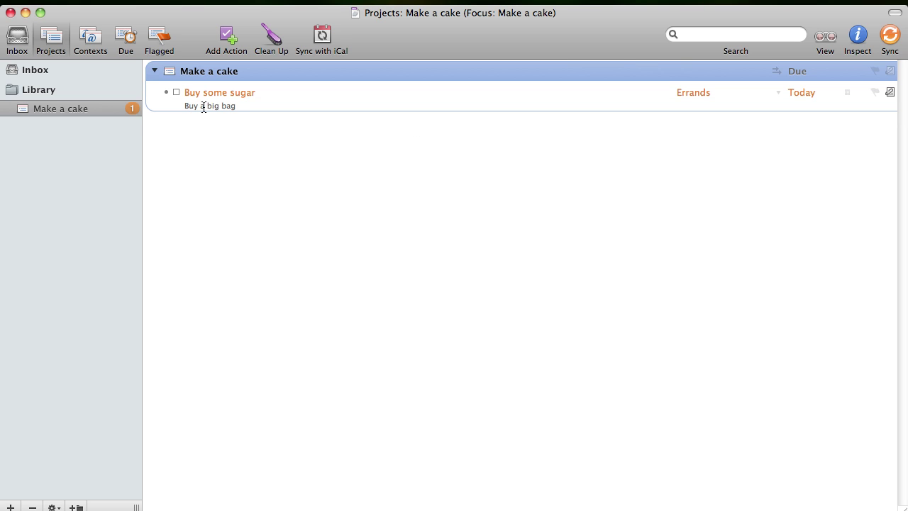
left_click(244, 165)
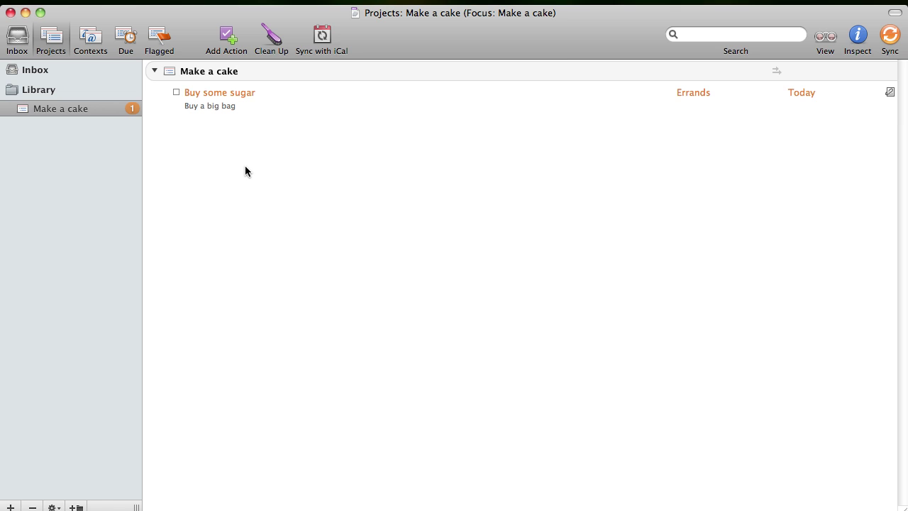
left_click(89, 44)
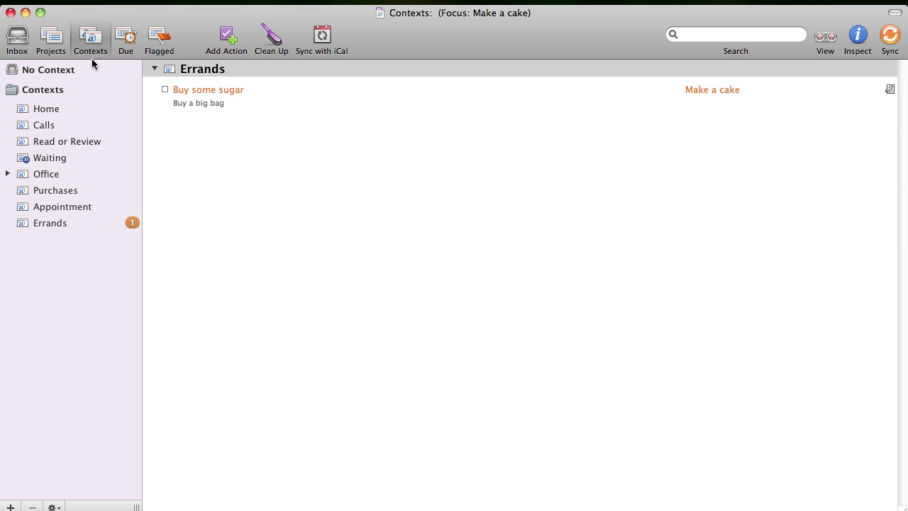
left_click(65, 221)
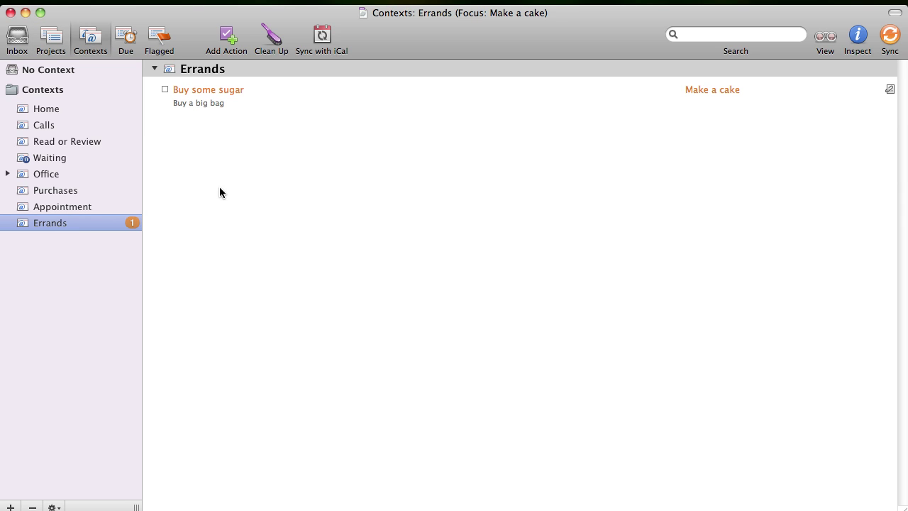